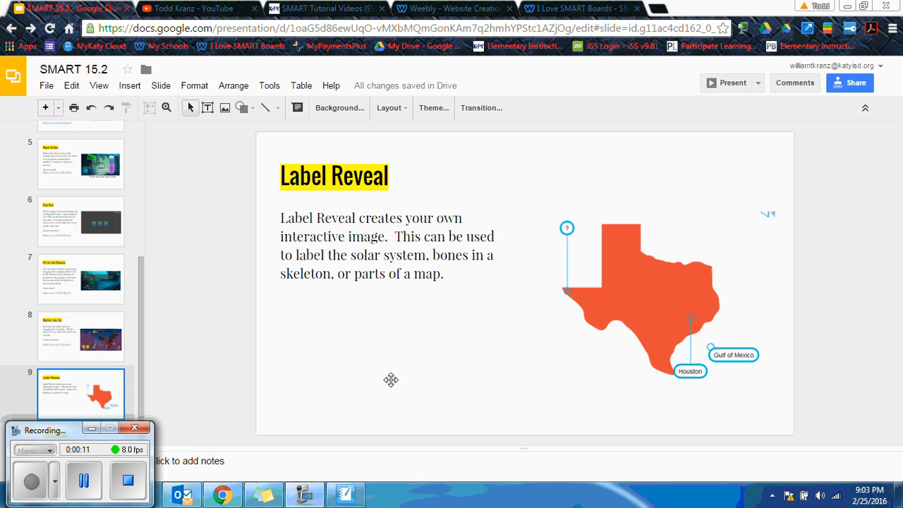
Add a new Label Reveal activity from the Lesson Activity Builder
left_click(346, 494)
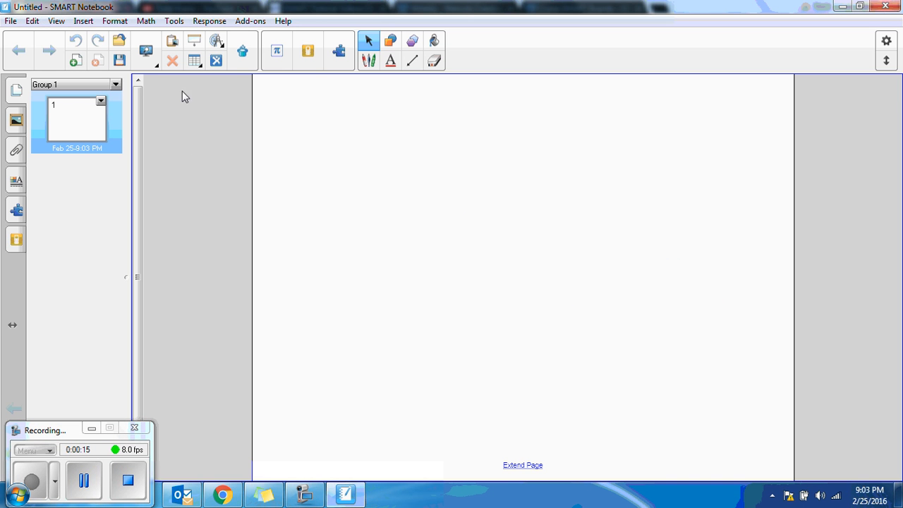
left_click(246, 48)
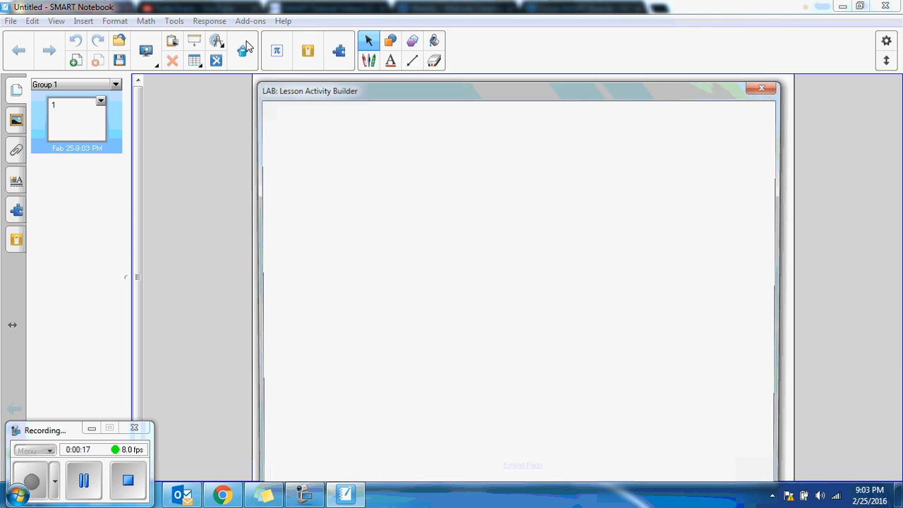
left_click_drag(531, 95, 479, 52)
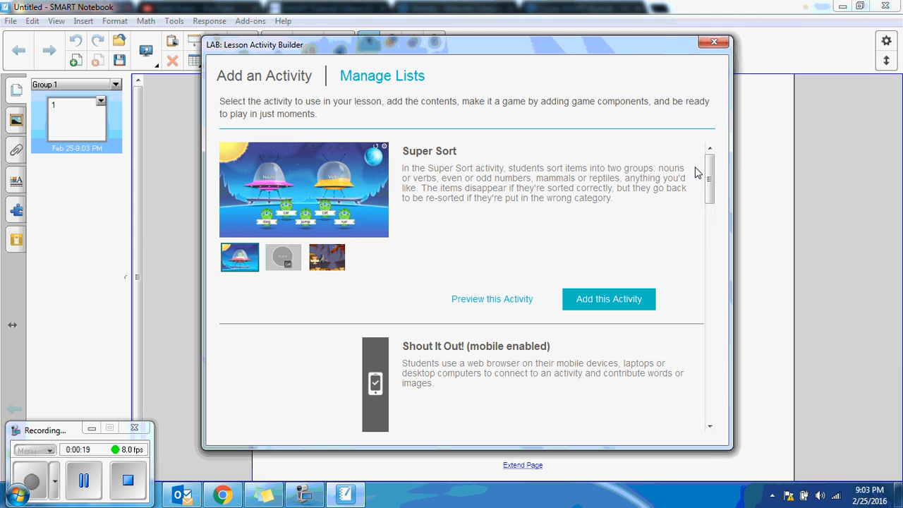
left_click_drag(713, 163, 711, 367)
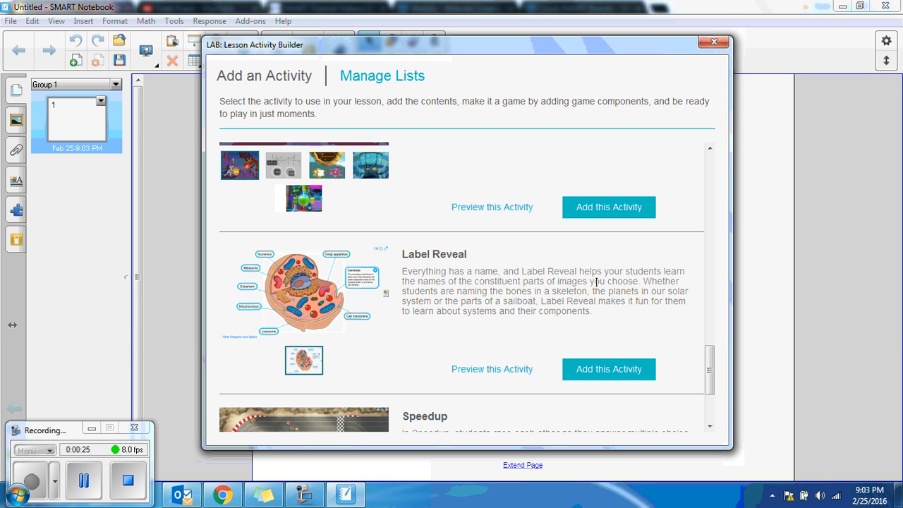
left_click(634, 370)
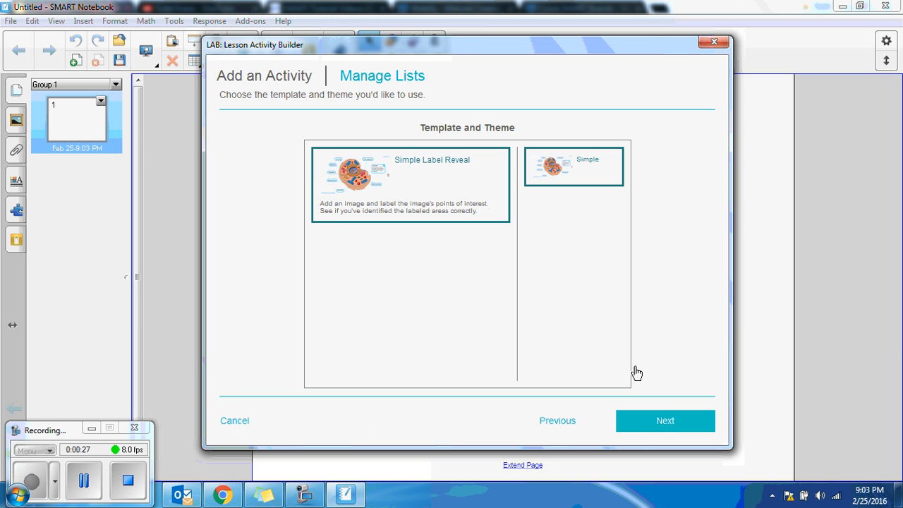
Accept the Simple template and load the TAWA Texas Icon Red image from the Desktop
left_click(665, 421)
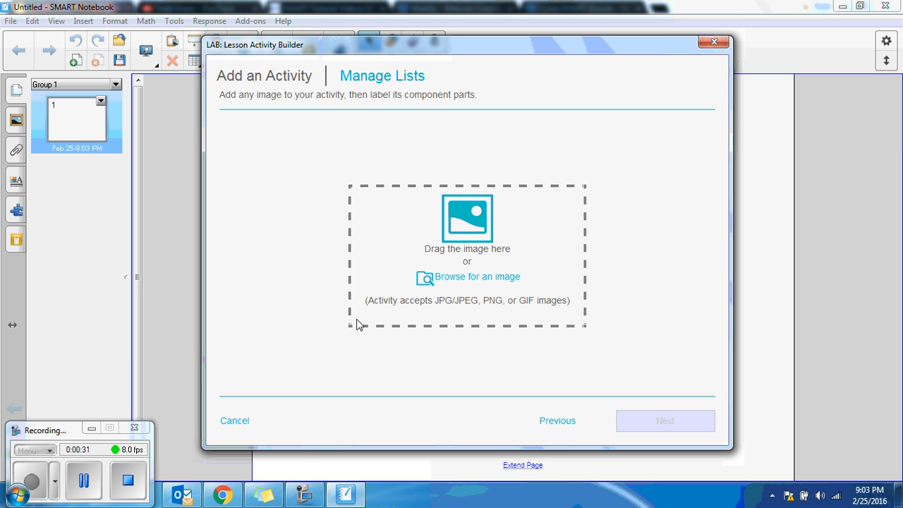
left_click(491, 281)
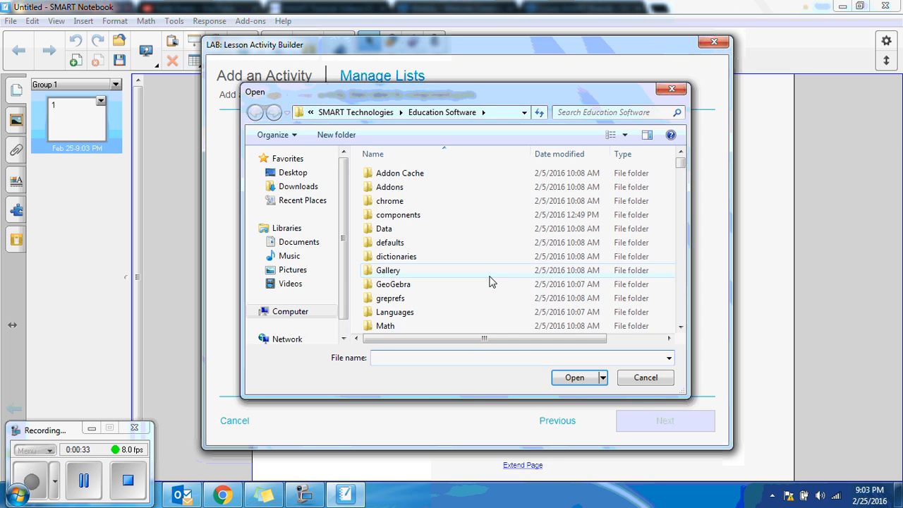
left_click(278, 172)
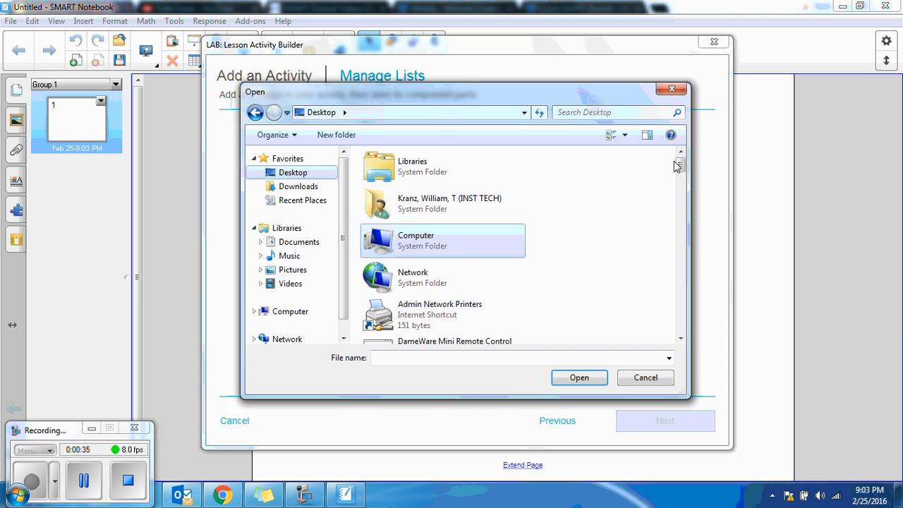
left_click_drag(680, 163, 683, 326)
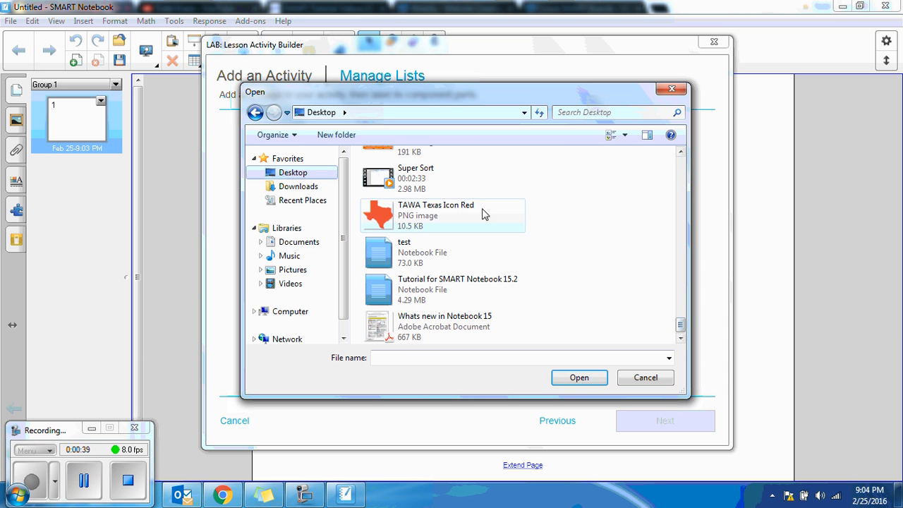
left_click(481, 208)
left_click(579, 383)
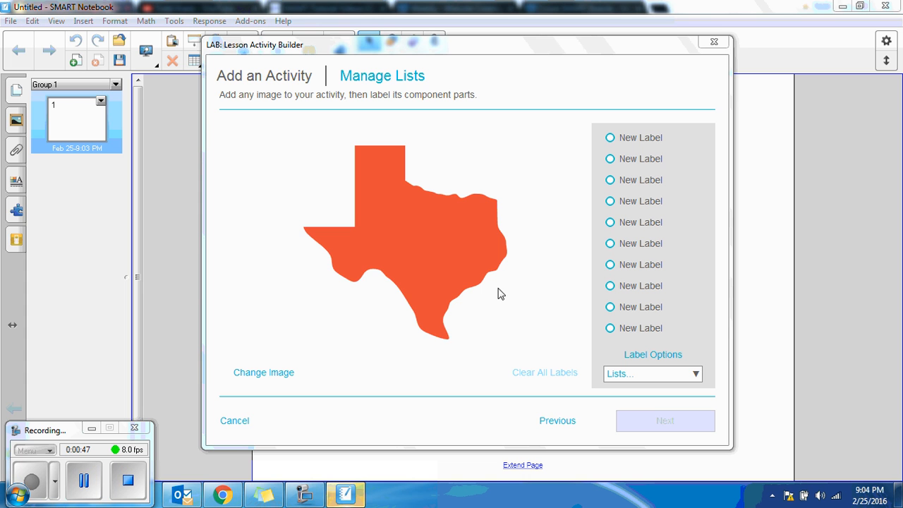
Pin a Houston label with a short description near the southeast coast
left_click(462, 268)
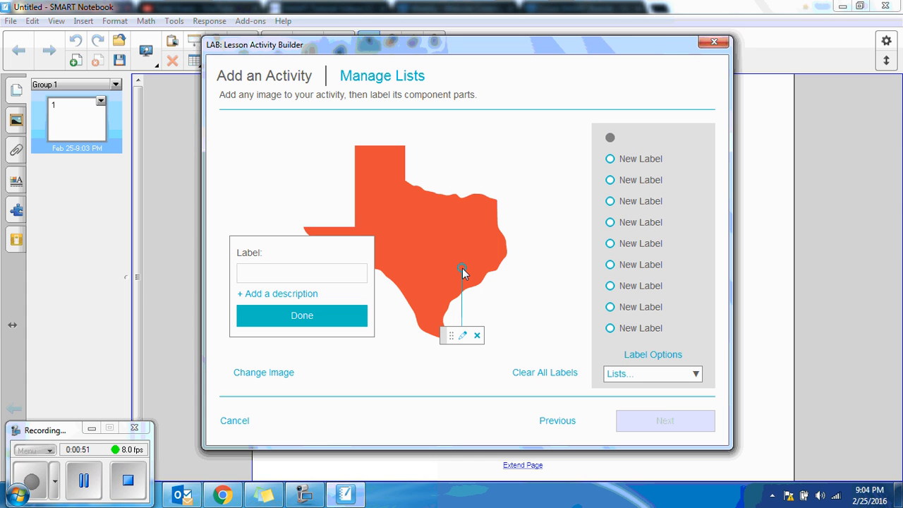
type("Houston")
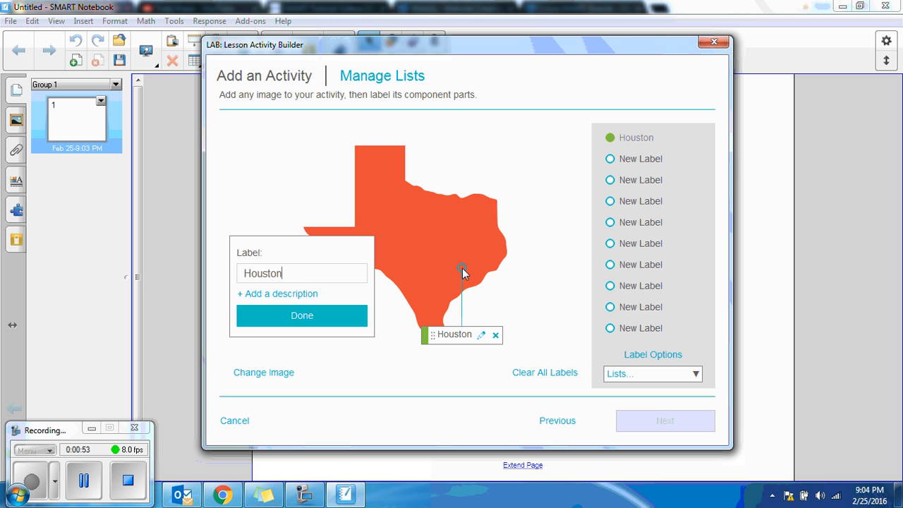
left_click(295, 294)
type("Space City")
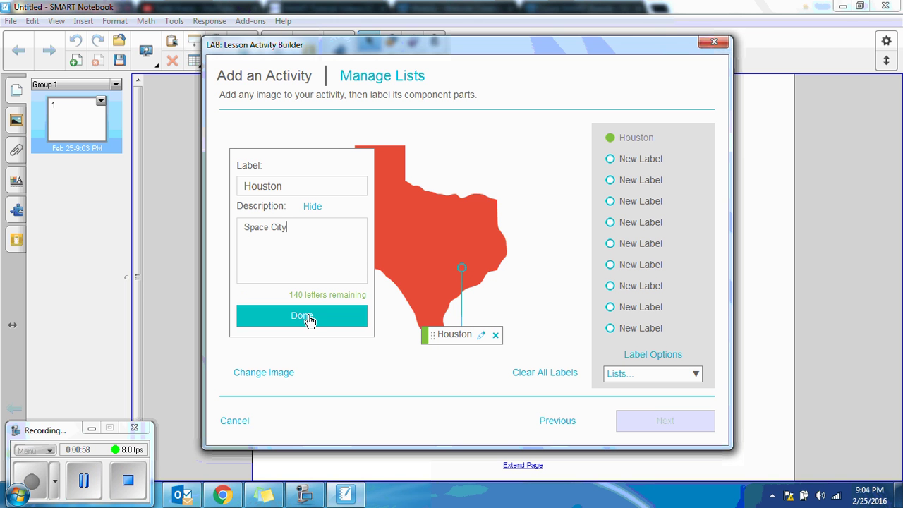
left_click(310, 319)
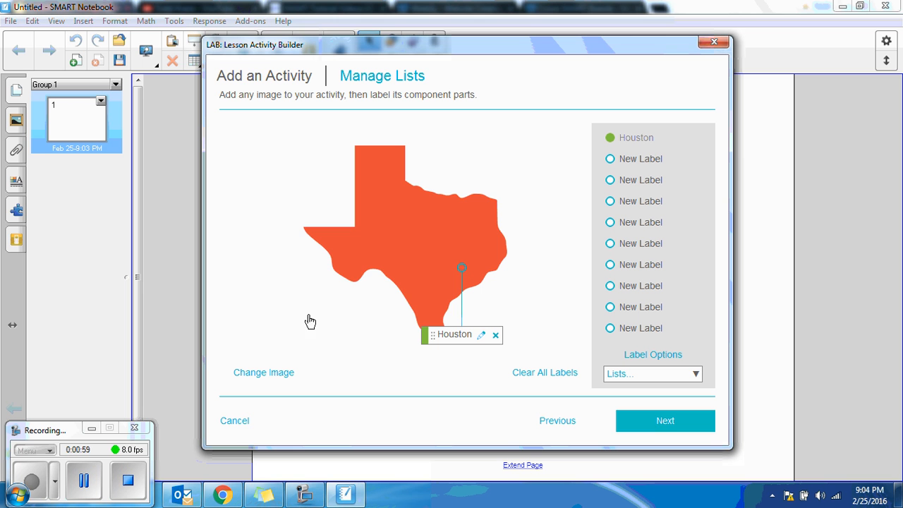
Add a Gulf of Mexico label off the coast and an El Paso label at the western tip
left_click(494, 302)
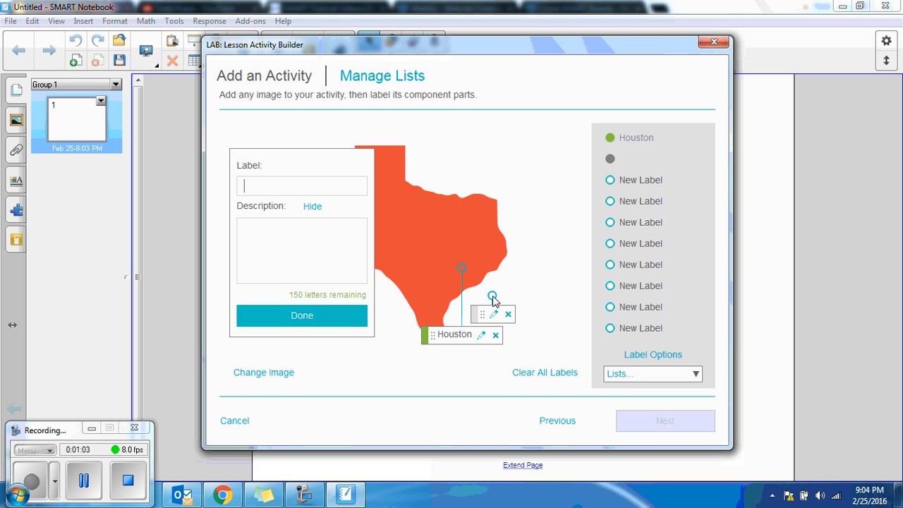
type("V")
key("BackSpace")
type("G")
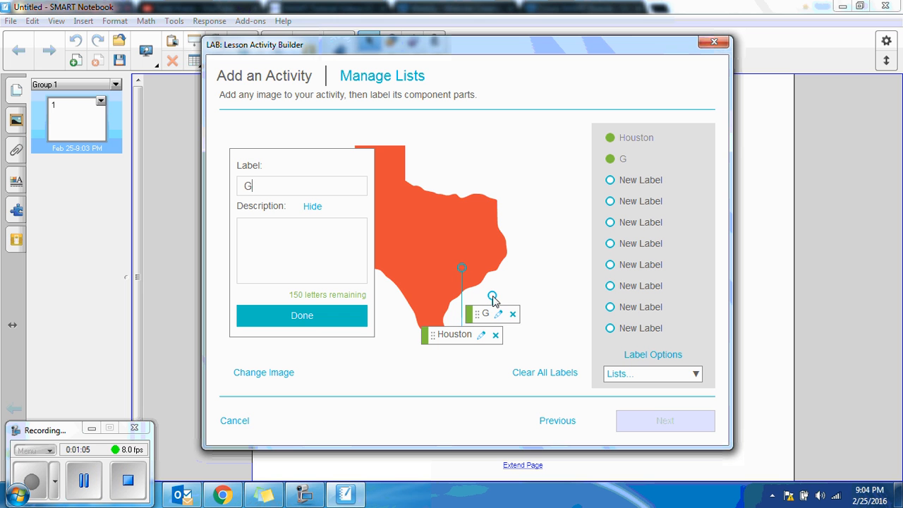
type("ulf of Mexi")
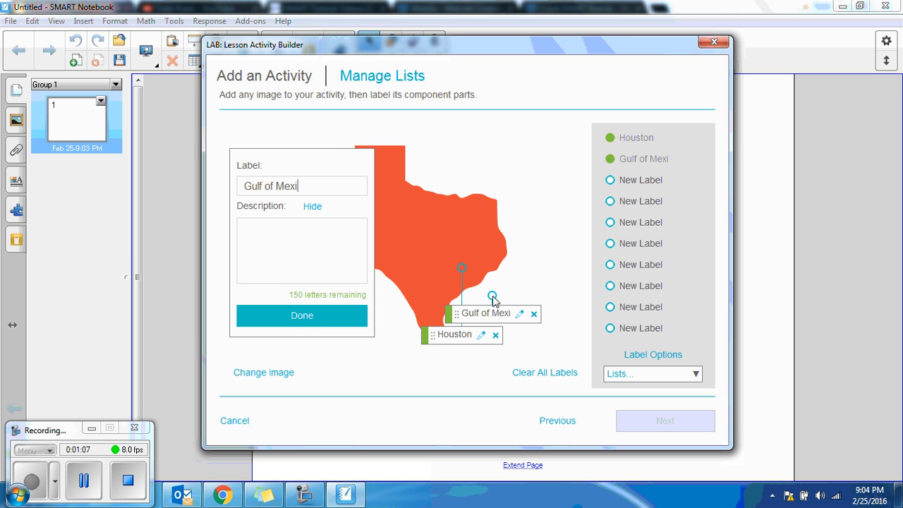
type("co")
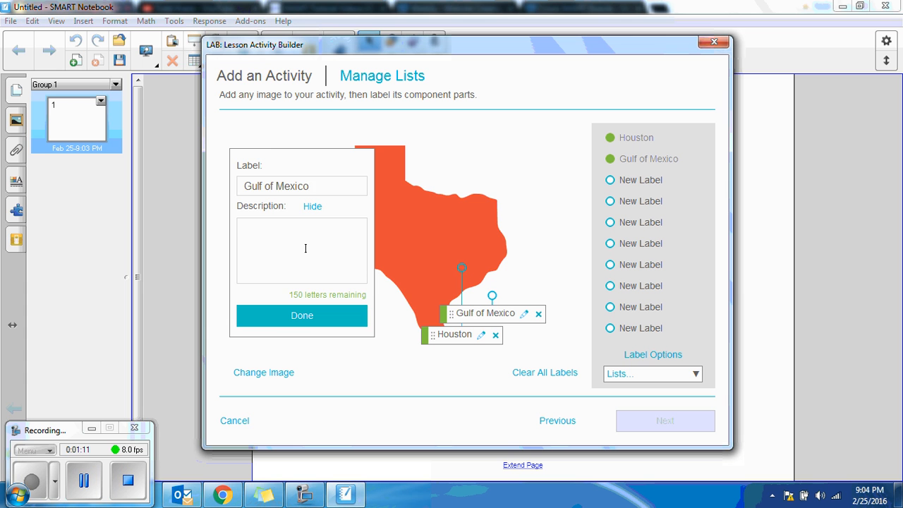
left_click(296, 315)
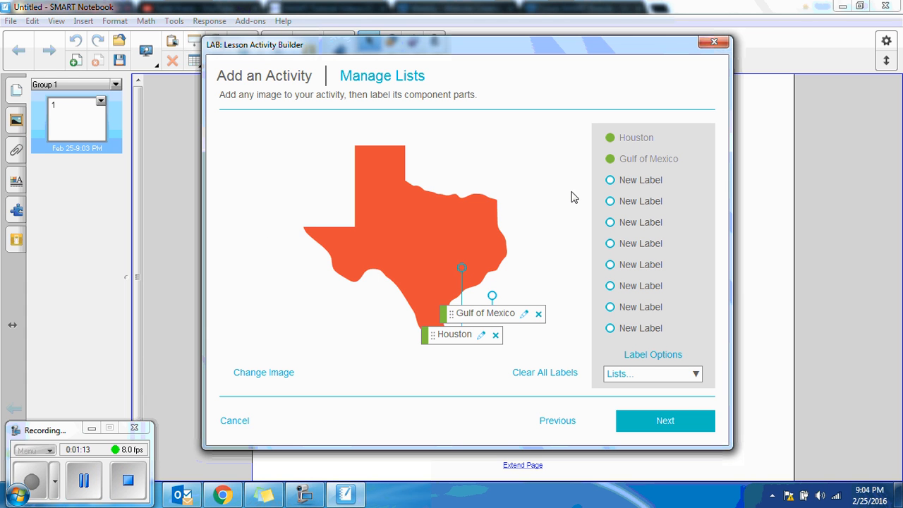
left_click(337, 242)
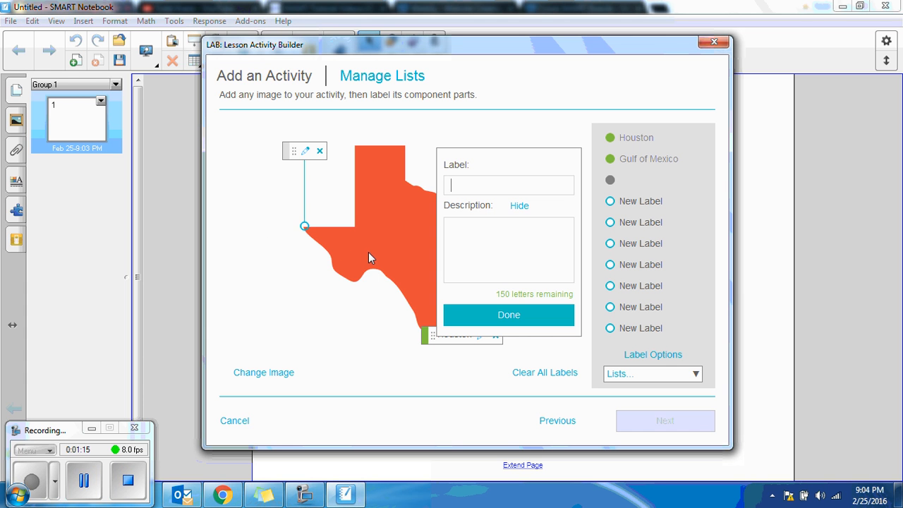
type("El ")
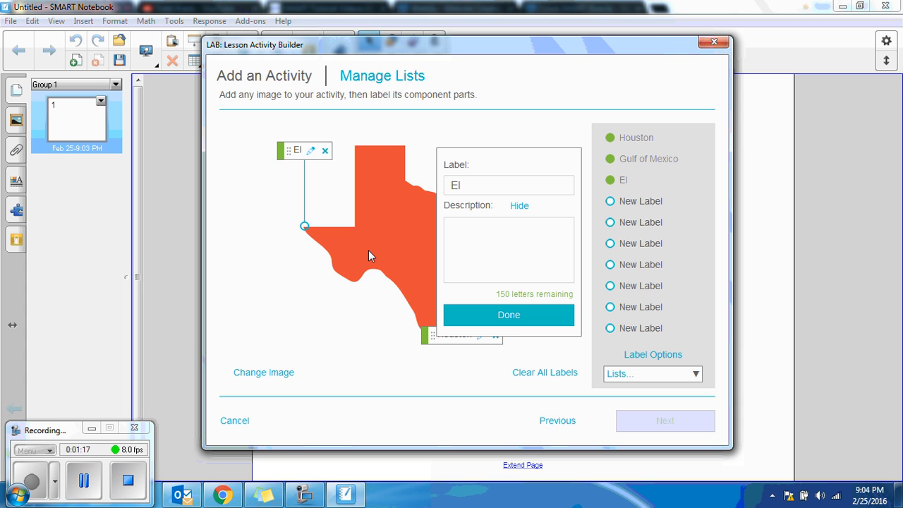
type("Paso")
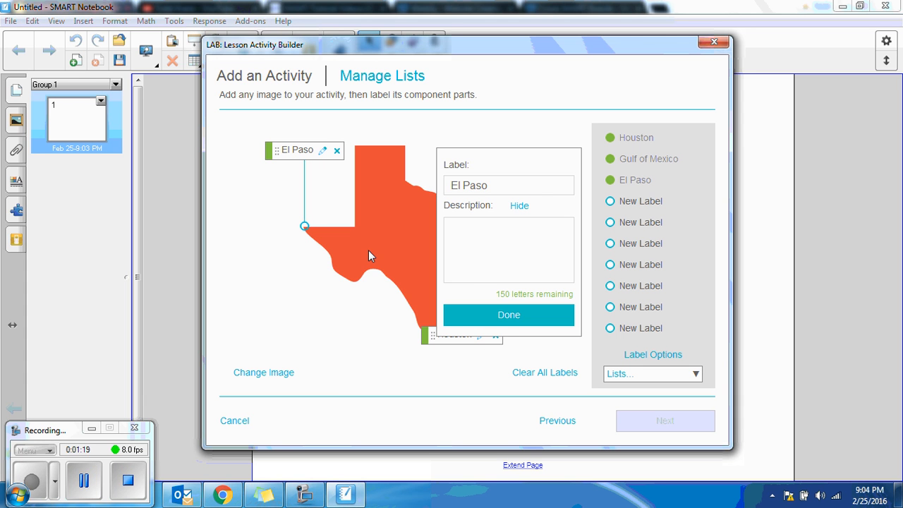
left_click(529, 317)
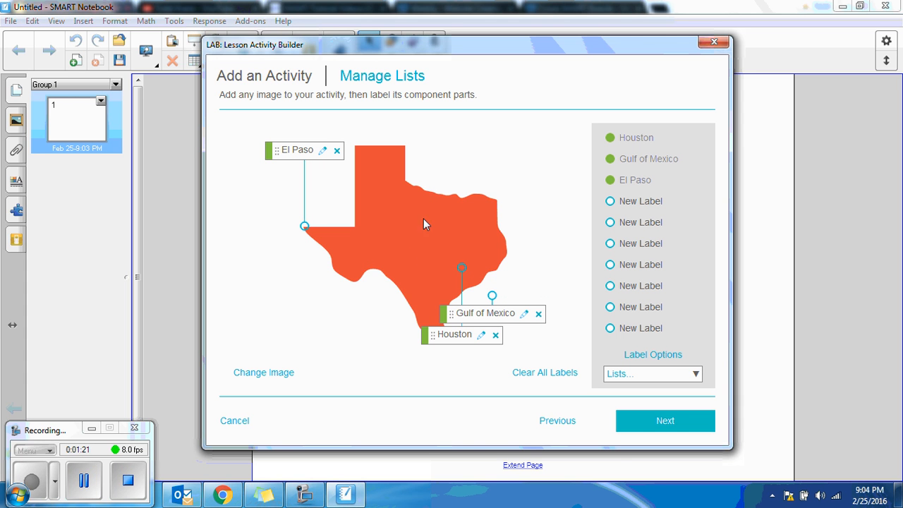
Finish the activity so it is placed on the Notebook page
left_click(670, 423)
left_click(683, 425)
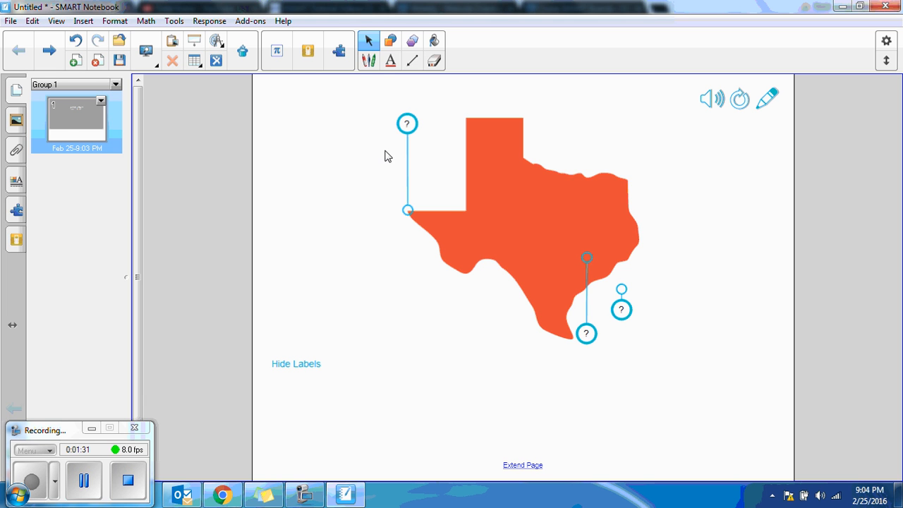
Test revealing the El Paso, Houston and Gulf of Mexico labels, then return to Google Slides
left_click(407, 125)
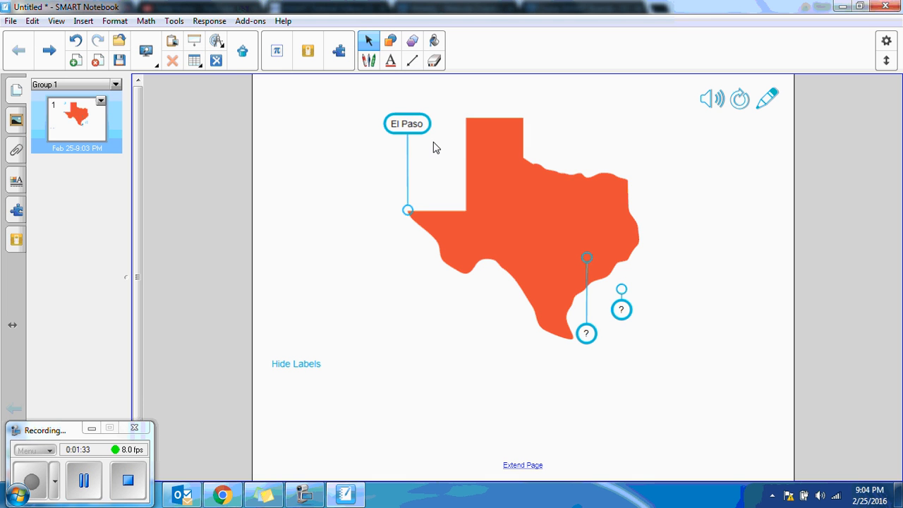
left_click(415, 127)
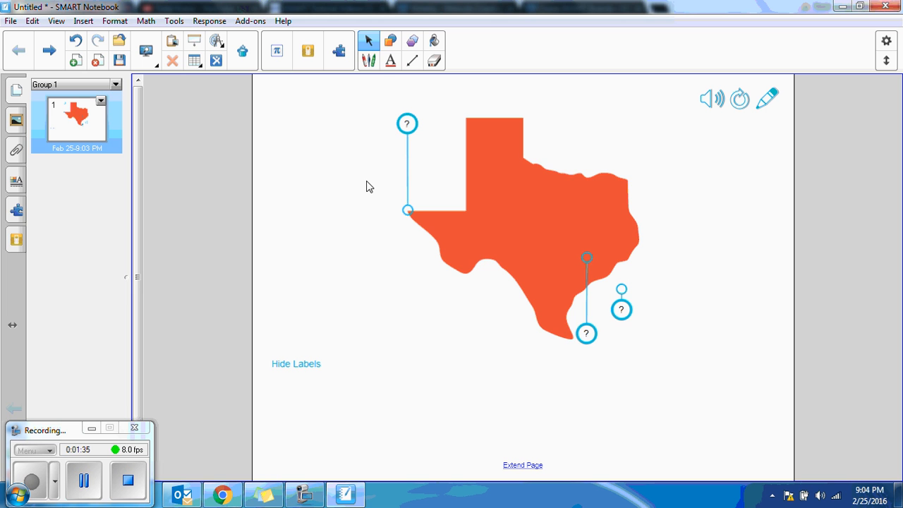
left_click(586, 334)
type("Houston")
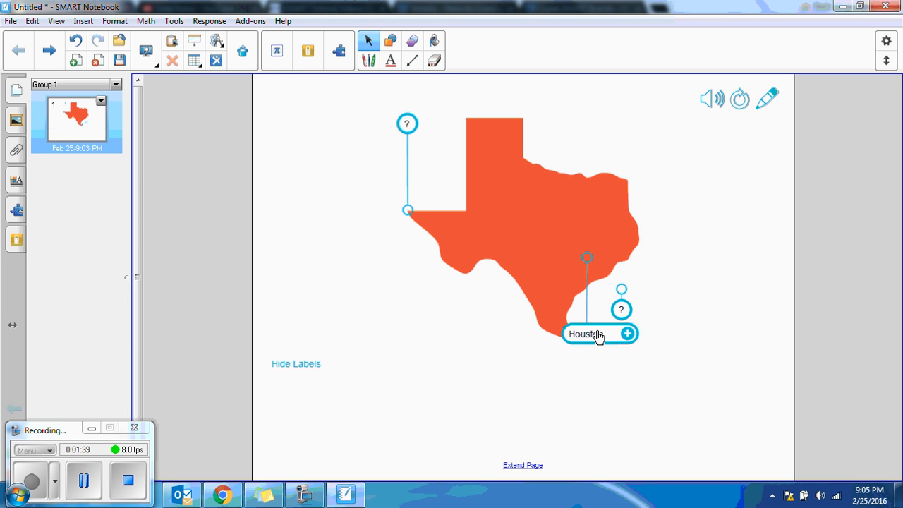
left_click(630, 336)
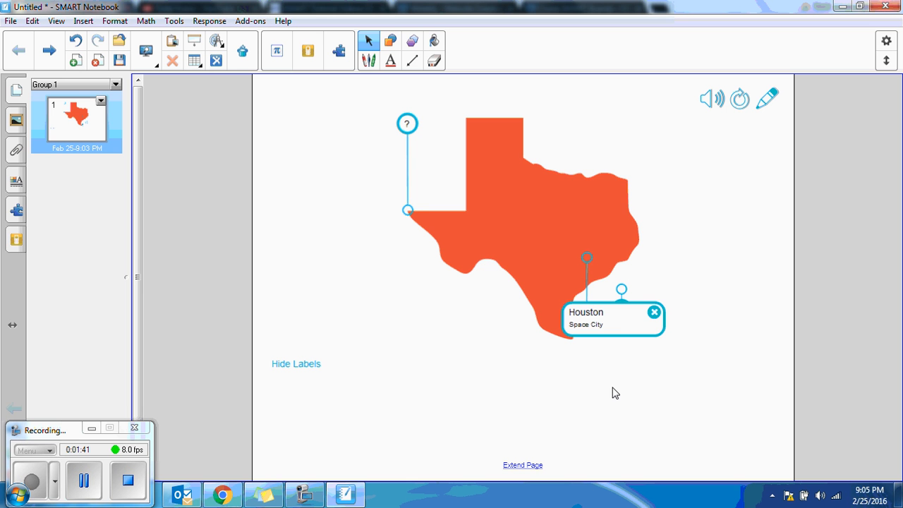
left_click(656, 315)
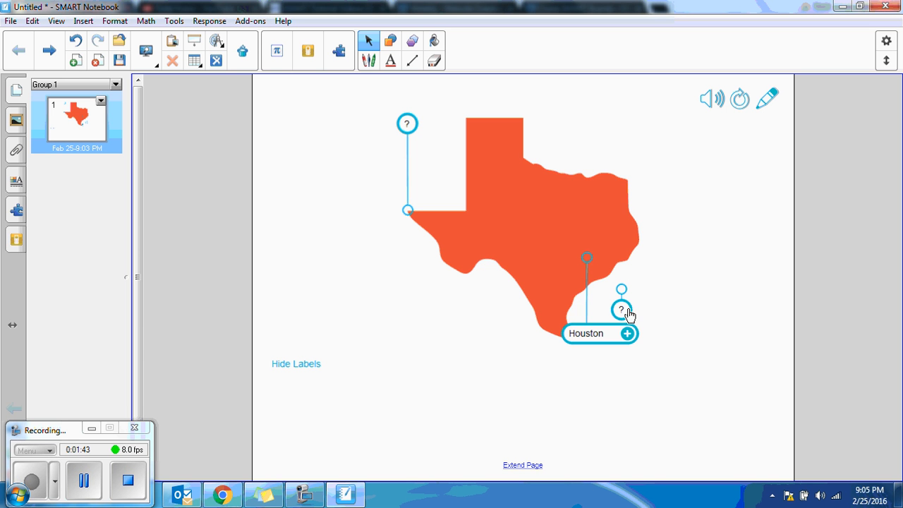
left_click(623, 313)
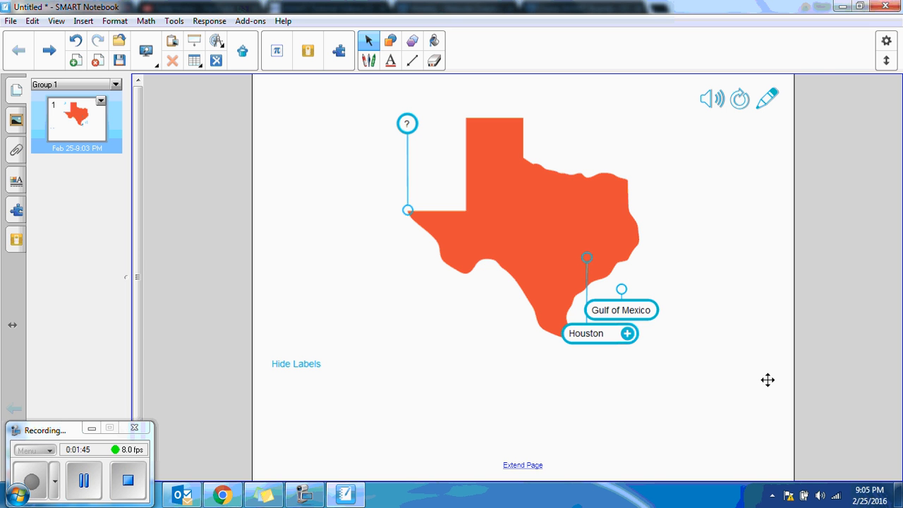
left_click(222, 494)
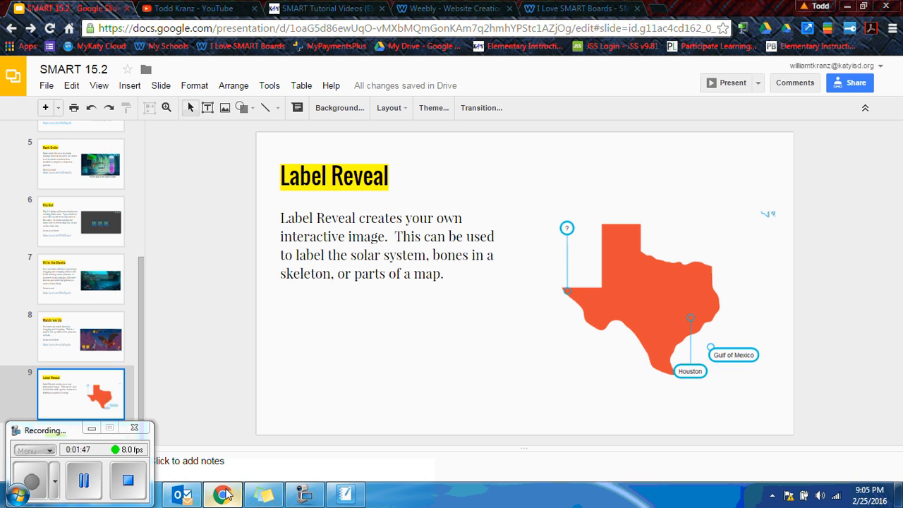